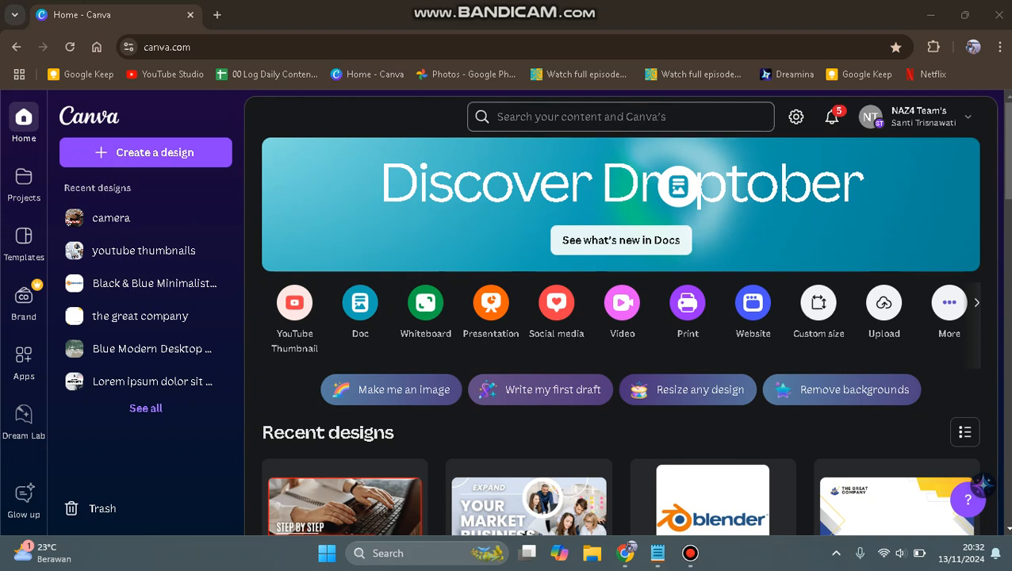
# Search Canva's content for "wedding invitation".
pyautogui.click(620, 117)
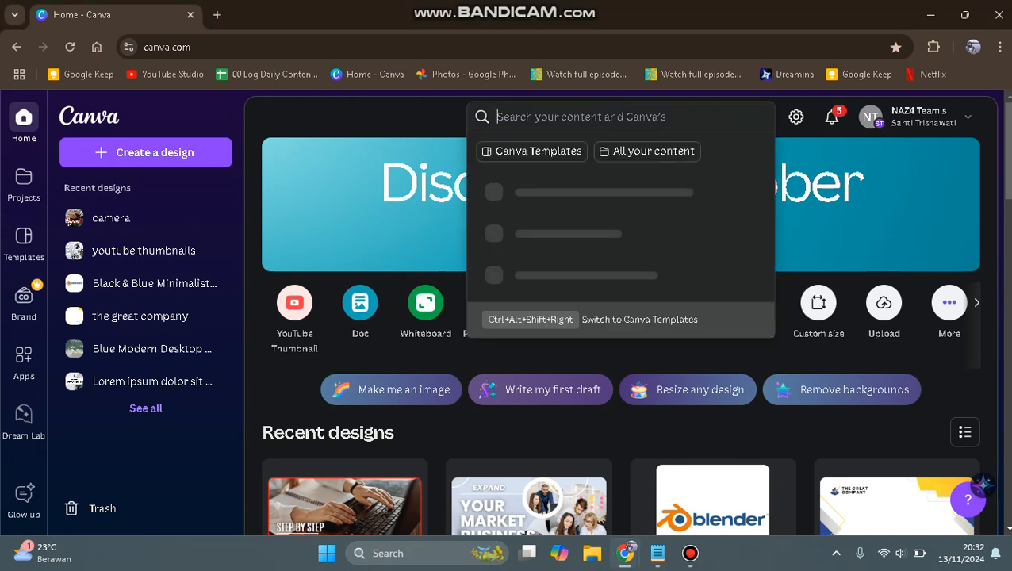
pyautogui.write('wedding')
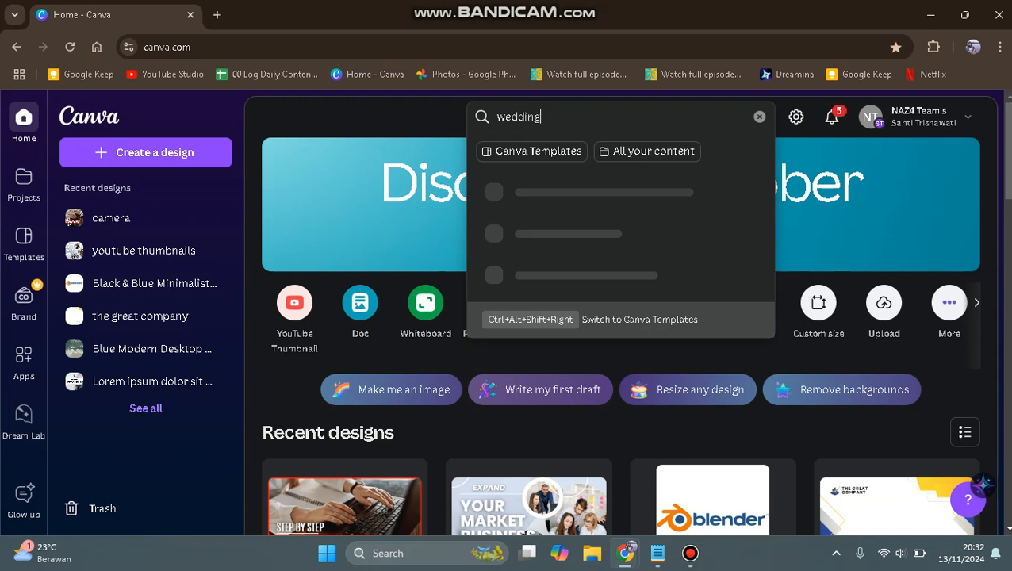
pyautogui.write(' invitation')
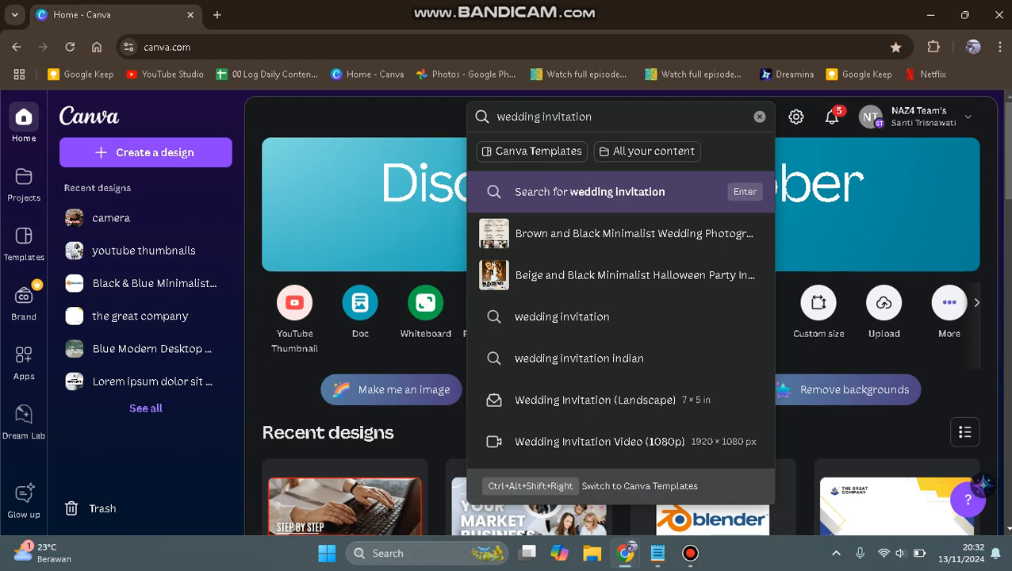
pyautogui.press('Return')
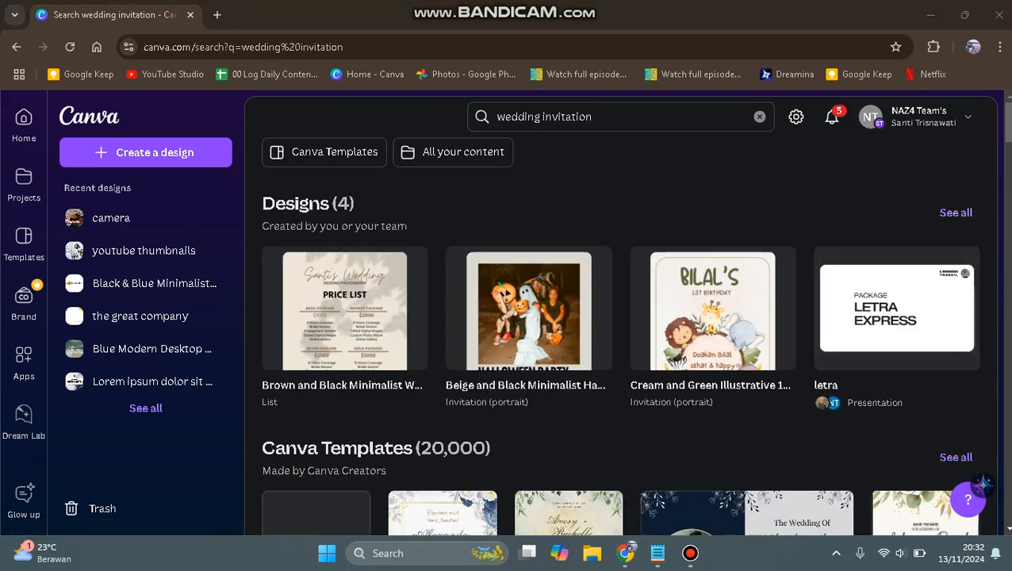
# Browse the invitation templates and start a design from the Pink And Green Minimalist Wedding Invitation template.
pyautogui.scroll(-2, 627, 317)
pyautogui.scroll(-2, 626, 333)
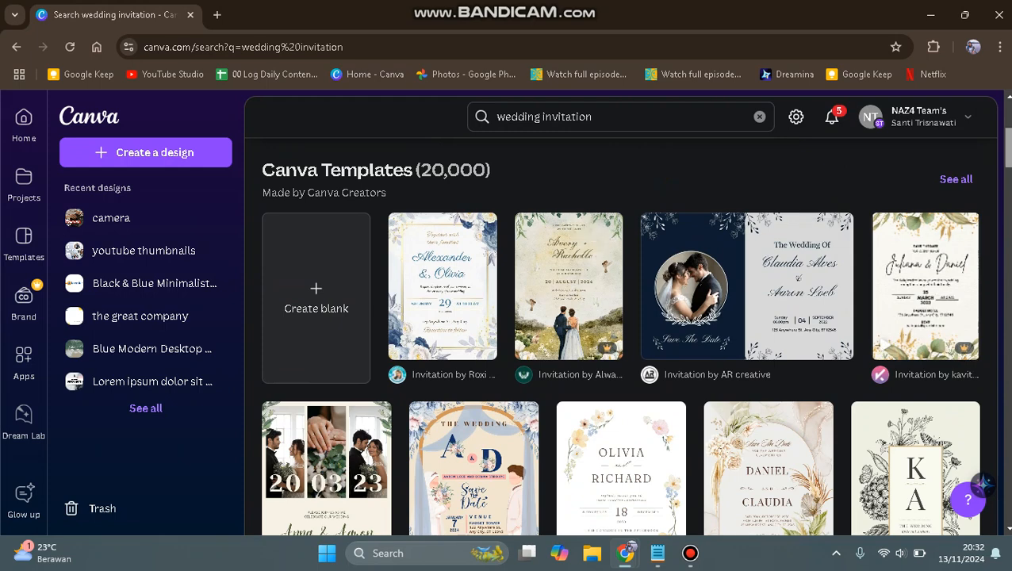
pyautogui.scroll(-3, 621, 335)
pyautogui.scroll(1, 621, 336)
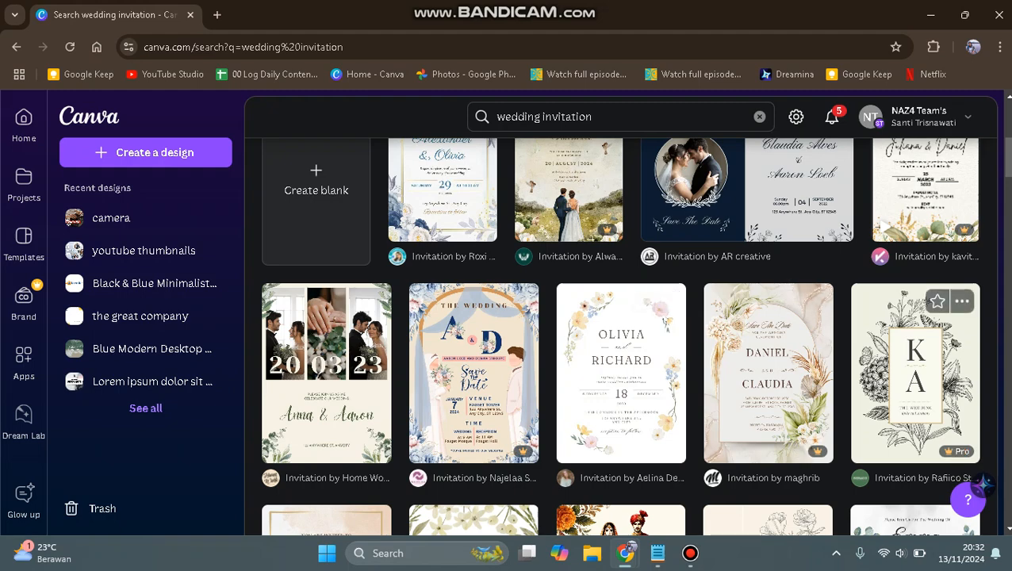
pyautogui.scroll(-5, 621, 335)
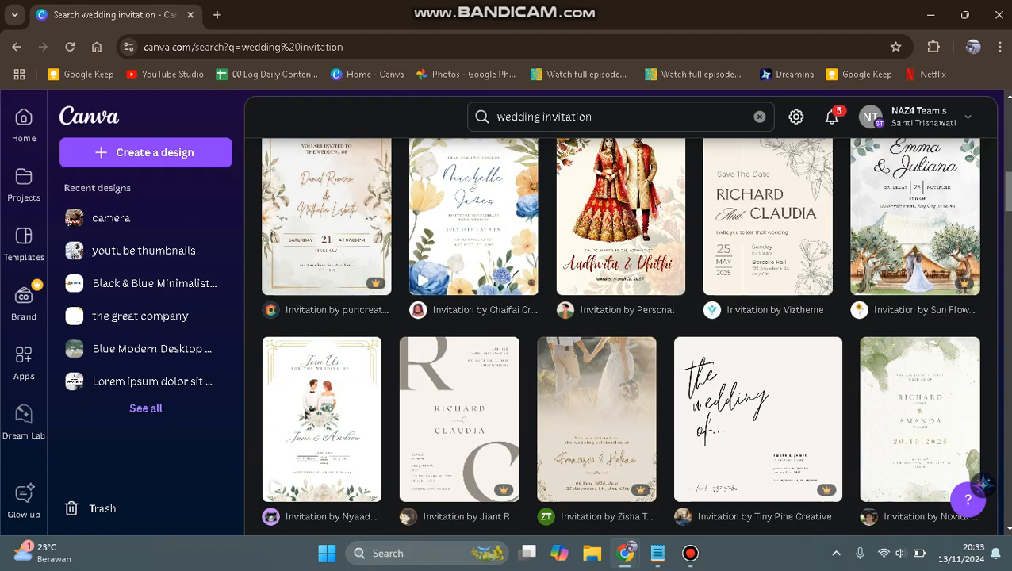
pyautogui.scroll(-3, 622, 335)
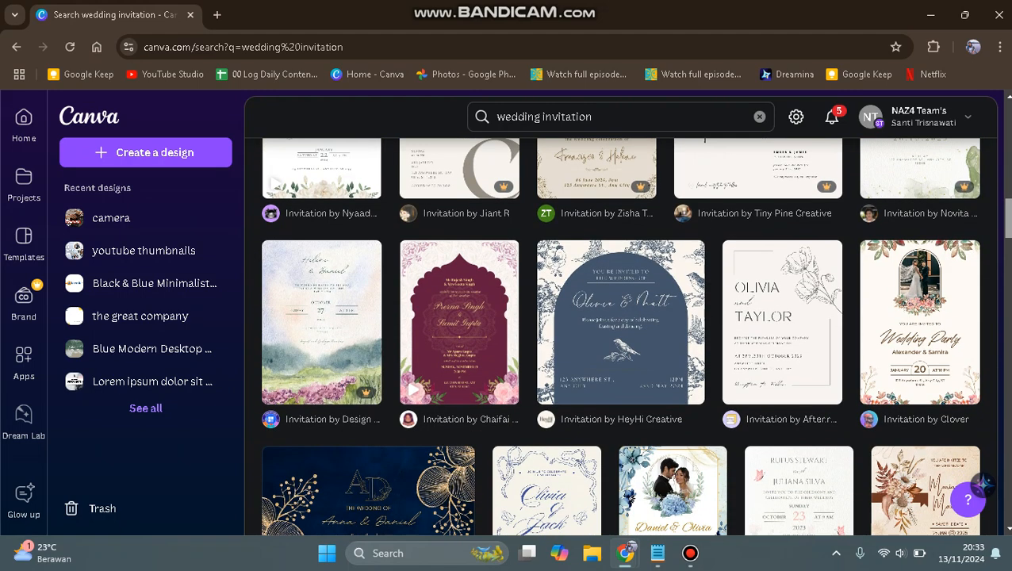
pyautogui.scroll(2, 620, 335)
pyautogui.scroll(-2, 620, 335)
pyautogui.scroll(2, 619, 336)
pyautogui.scroll(3, 622, 335)
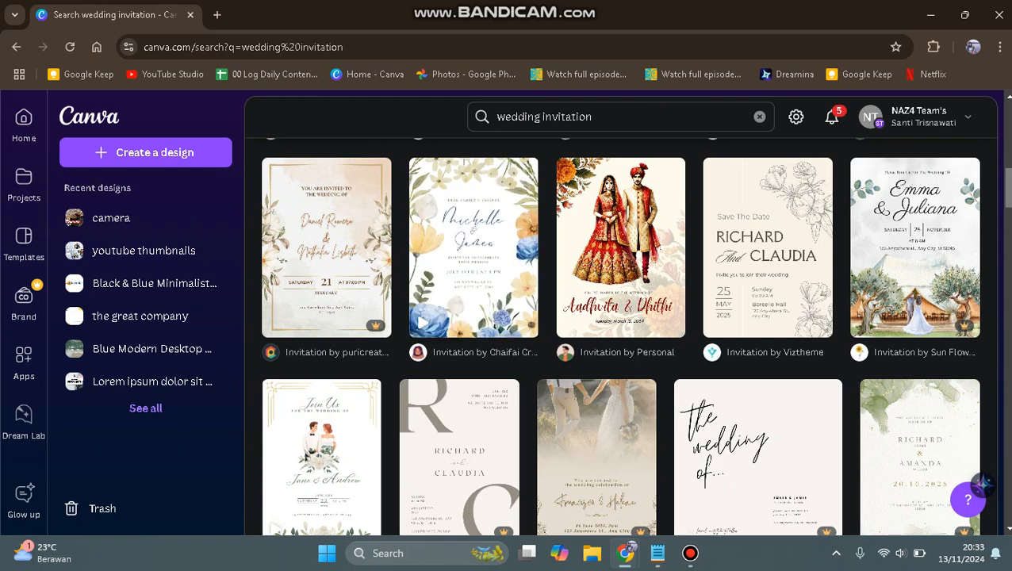
pyautogui.scroll(3, 619, 335)
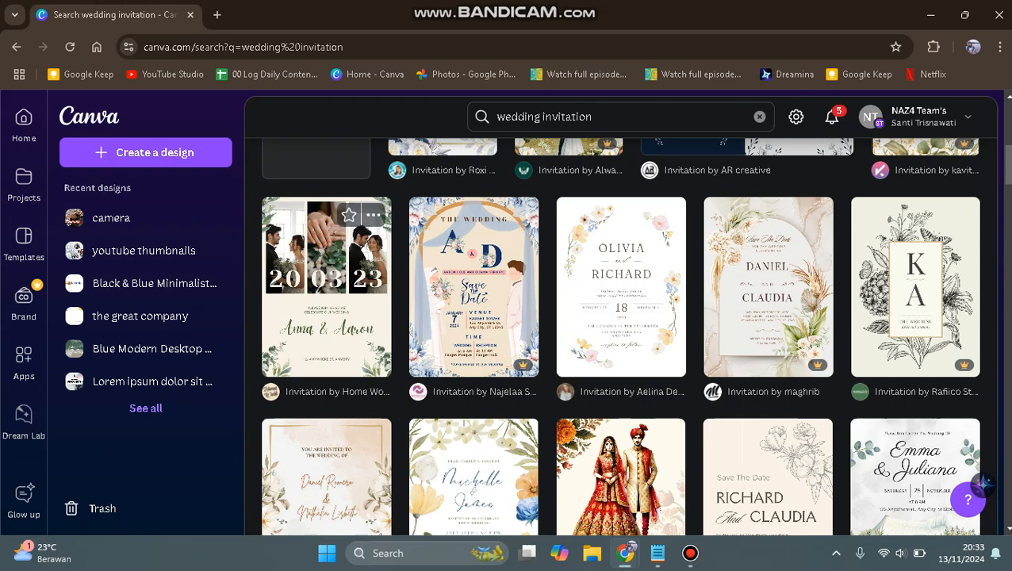
pyautogui.click(326, 287)
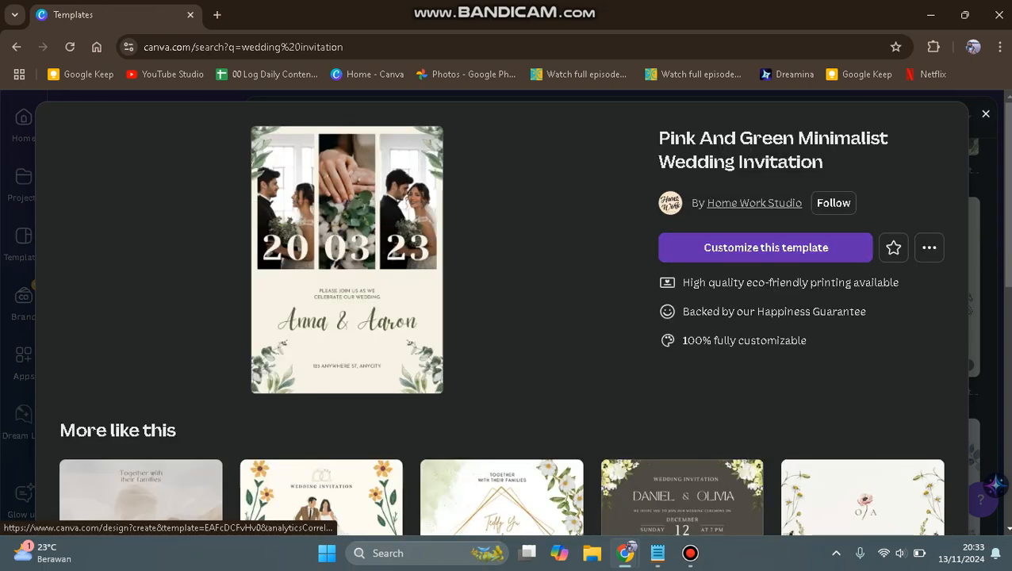
pyautogui.click(766, 248)
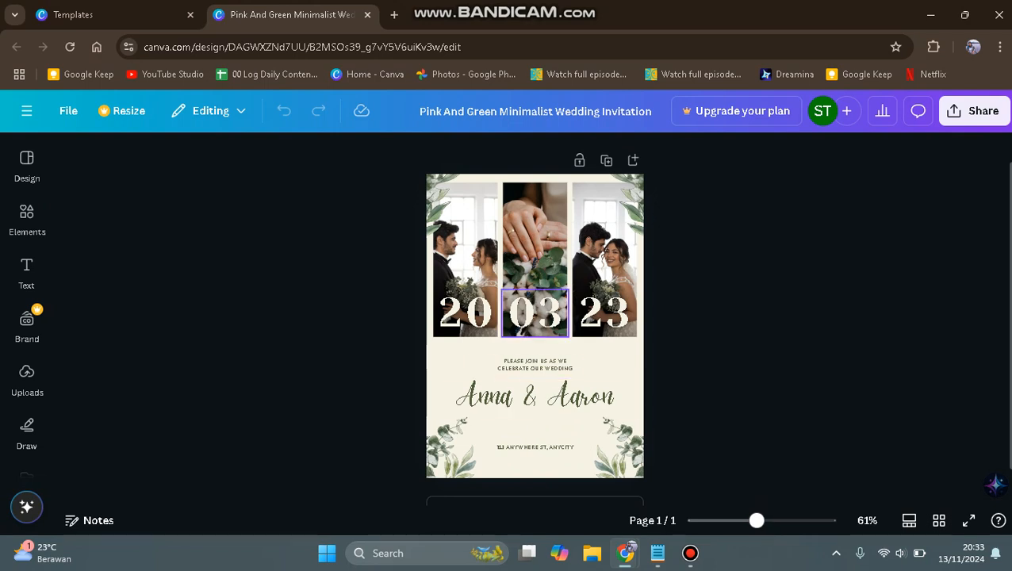
# Replace the names in the large script heading with the new couple's first names, joined by an ampersand.
pyautogui.doubleClick(501, 397)
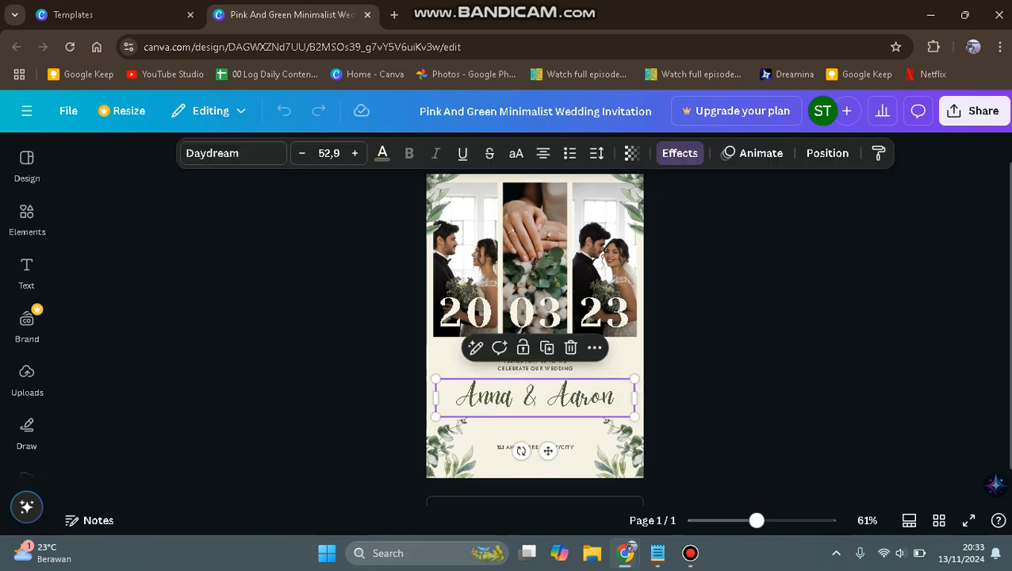
pyautogui.click(501, 397)
pyautogui.click(457, 397)
pyautogui.moveTo(457, 397); pyautogui.dragTo(616, 397)
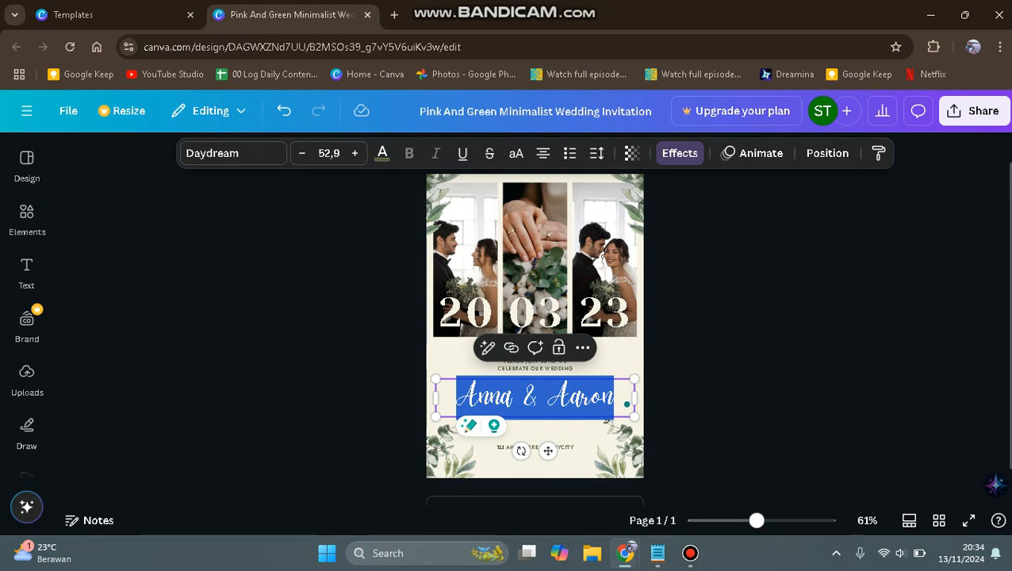
pyautogui.write('Santi')
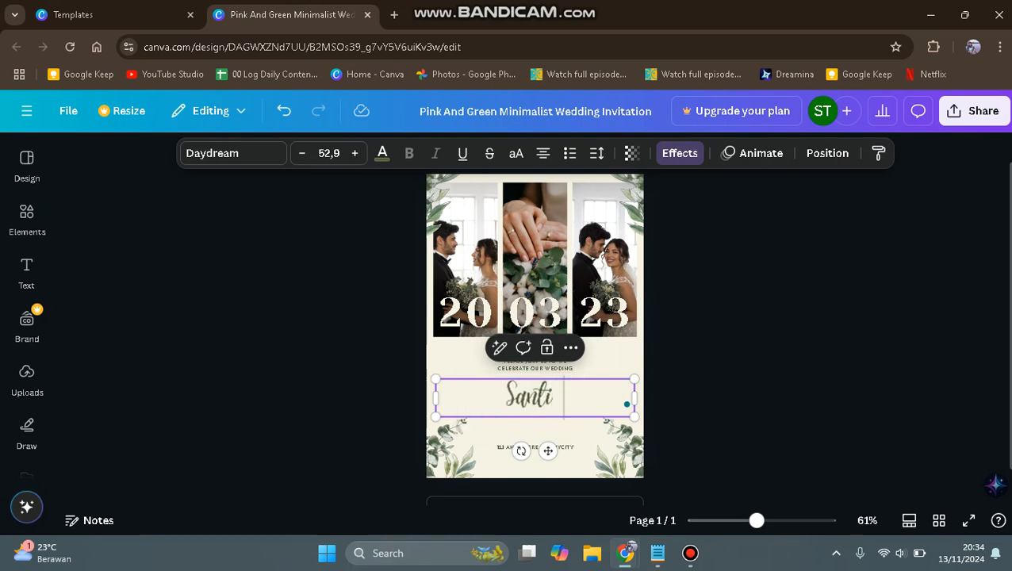
pyautogui.write(' & Z')
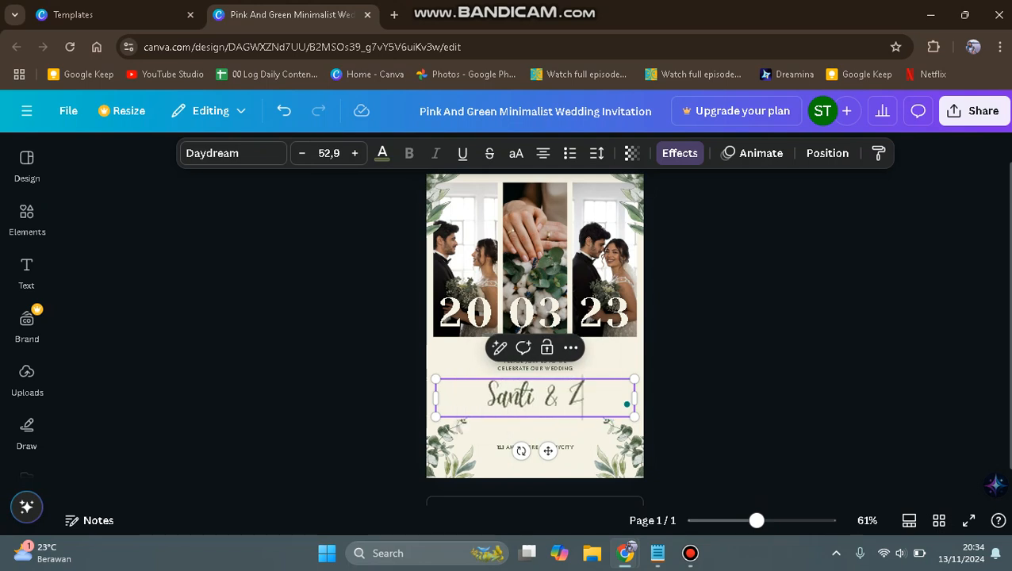
pyautogui.write('ayn')
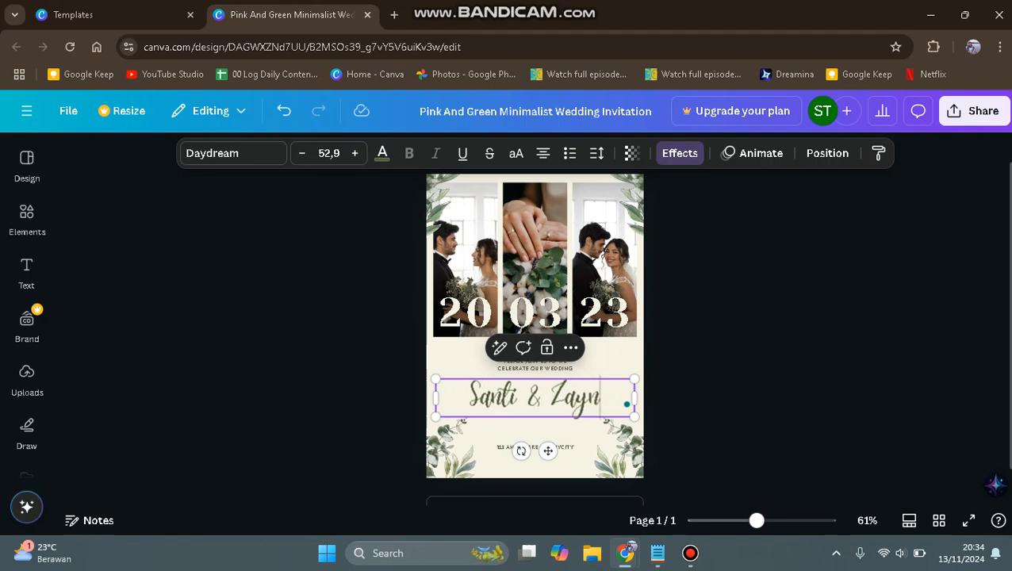
pyautogui.press('Escape')
# Delete the small address line below the couple's names.
pyautogui.click(535, 448)
pyautogui.click(535, 448)
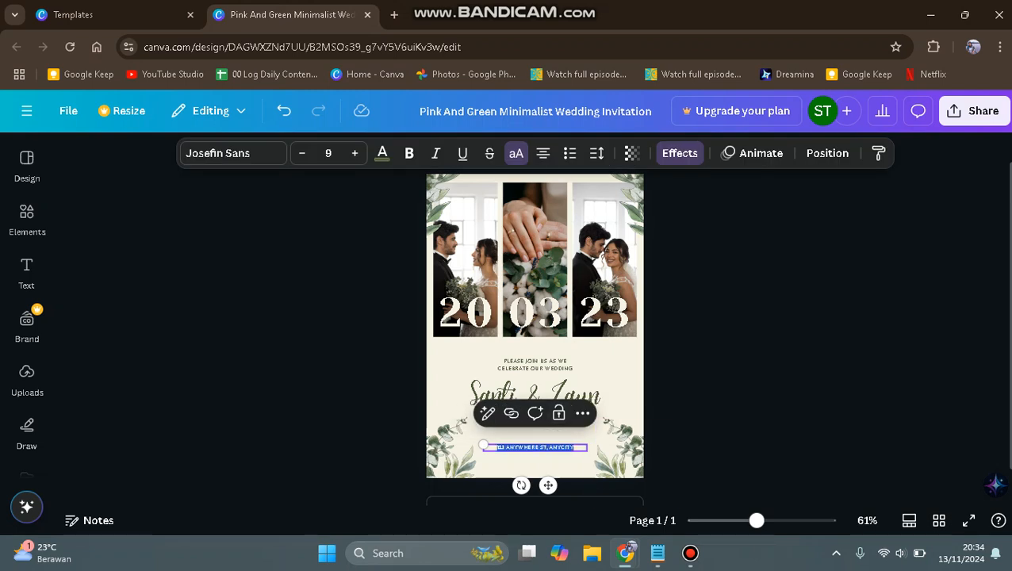
pyautogui.press('Escape')
pyautogui.click(536, 447)
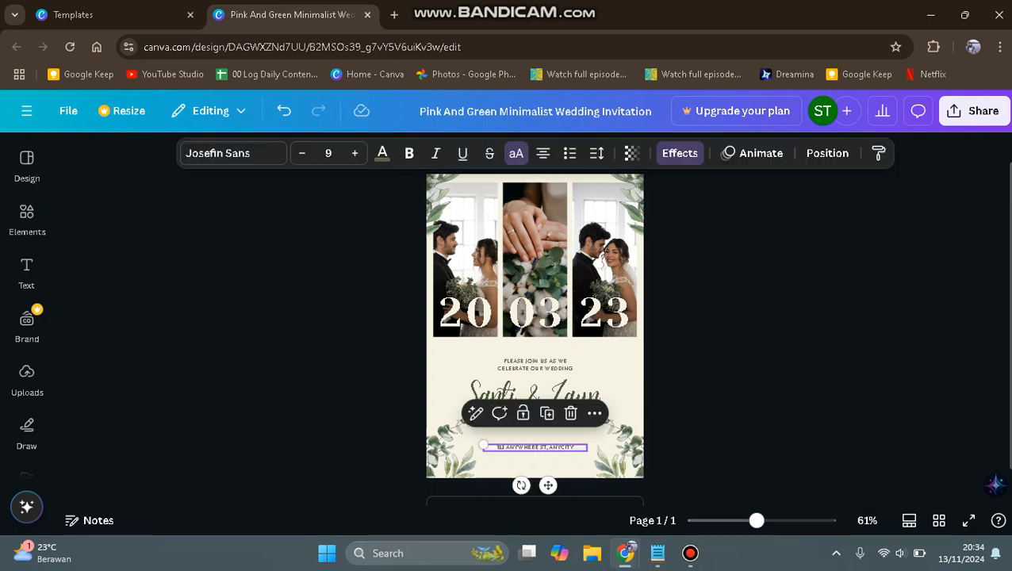
pyautogui.click(570, 413)
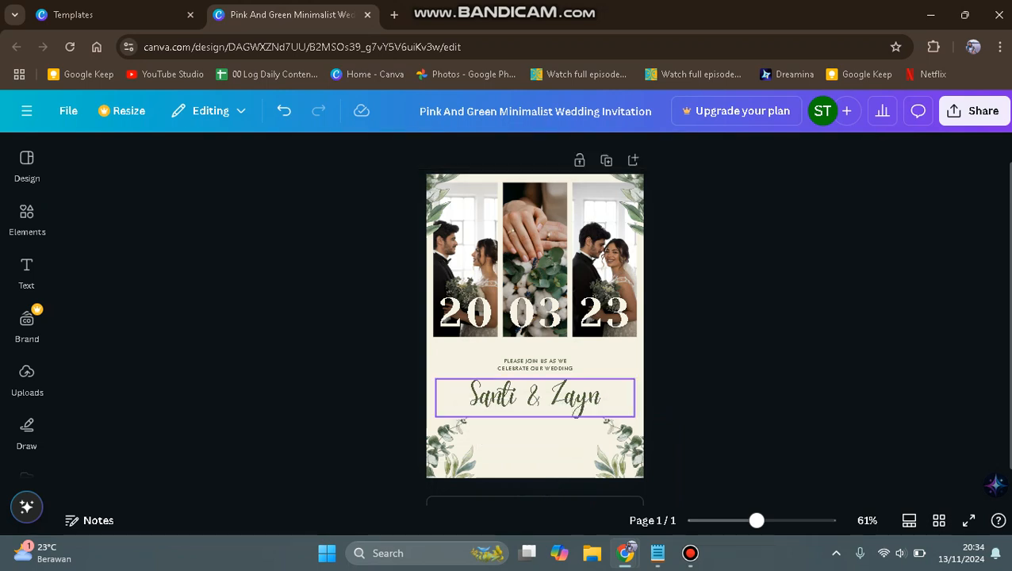
# Change the three date numbers over the photos to 17, 12 and 24.
pyautogui.doubleClick(466, 313)
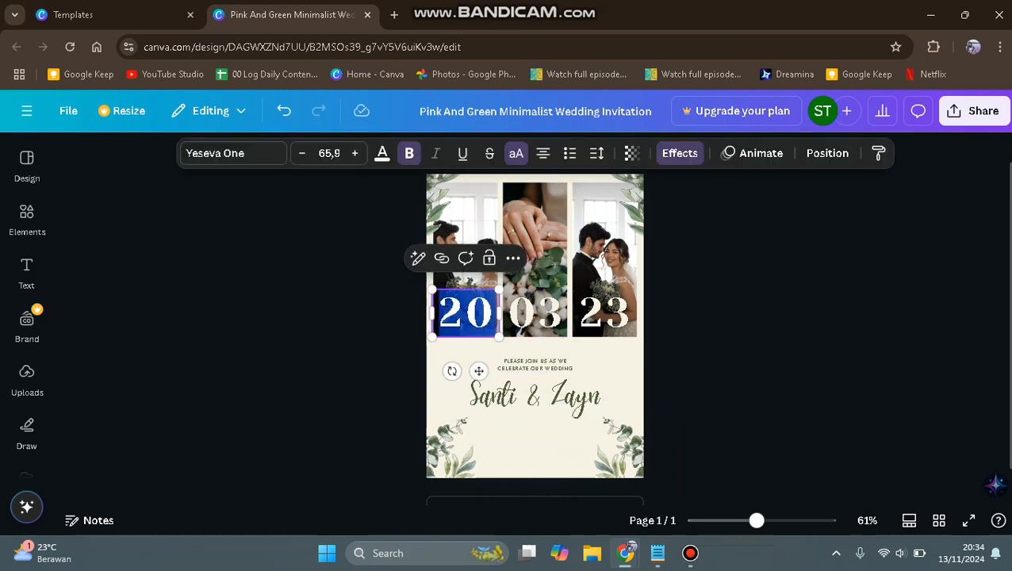
pyautogui.write('17')
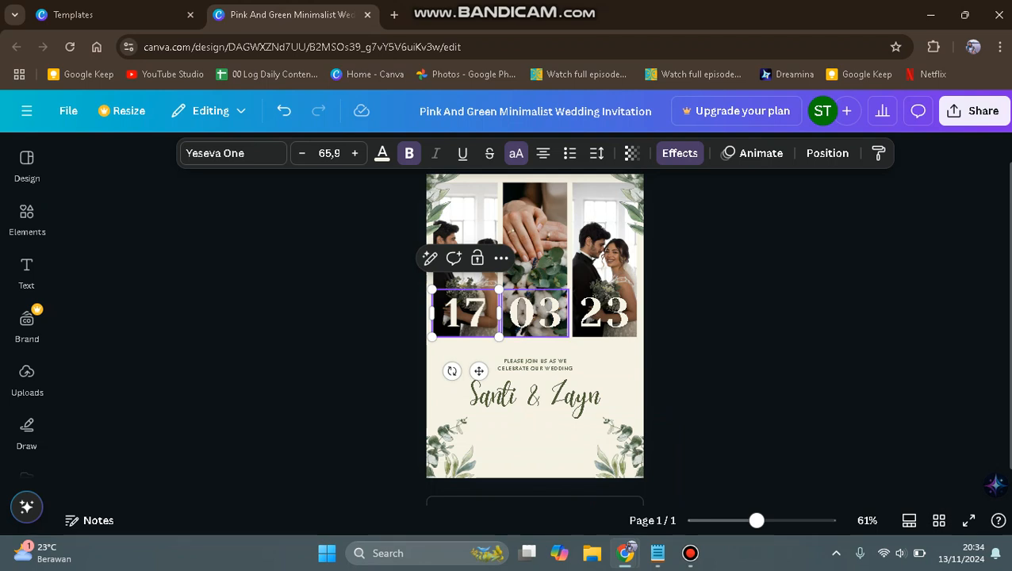
pyautogui.doubleClick(536, 313)
pyautogui.write('12')
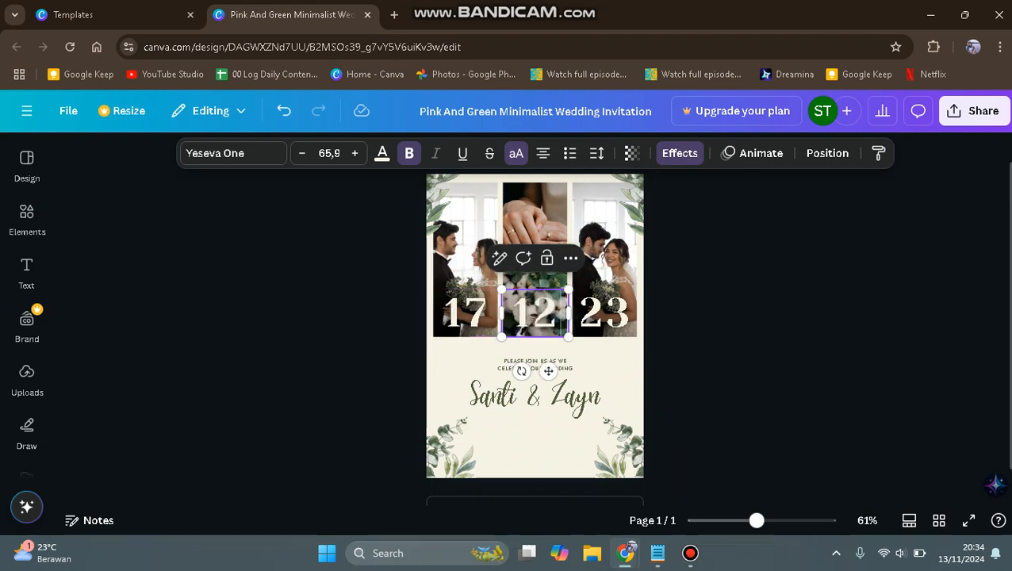
pyautogui.click(605, 314)
pyautogui.doubleClick(605, 314)
pyautogui.write('24')
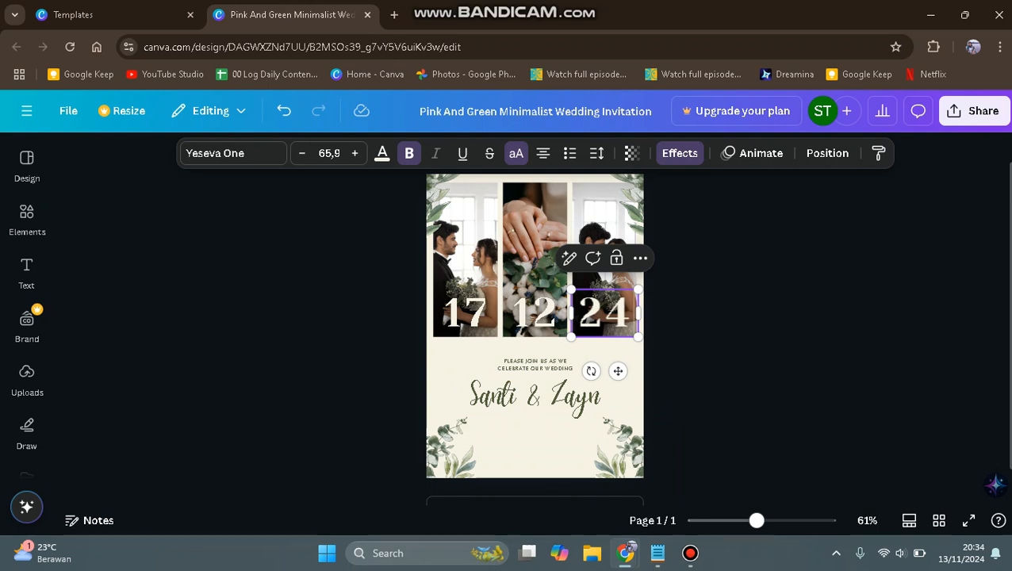
pyautogui.click(357, 286)
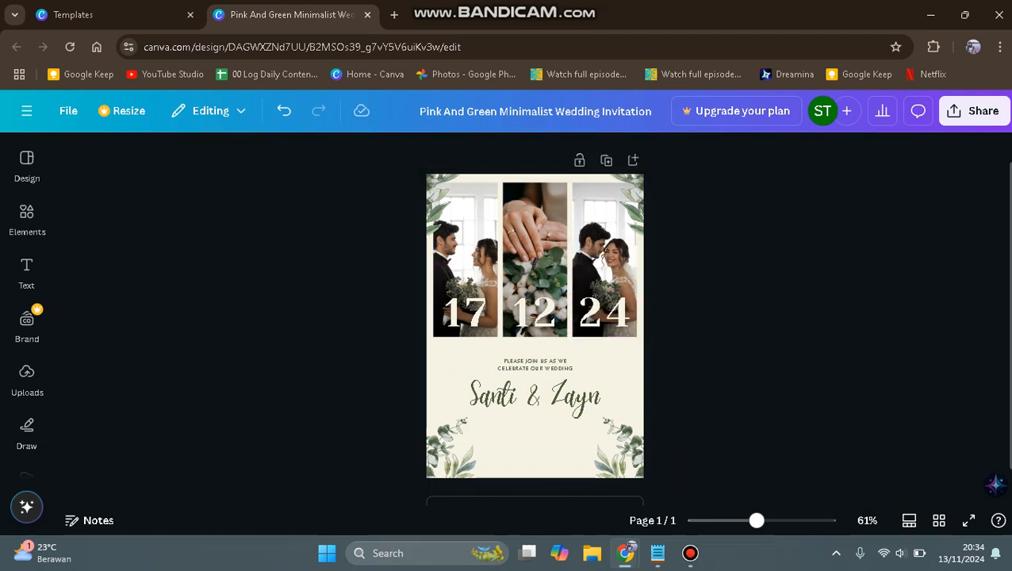
# Search the elements for "bride" and limit the results to photos.
pyautogui.click(27, 215)
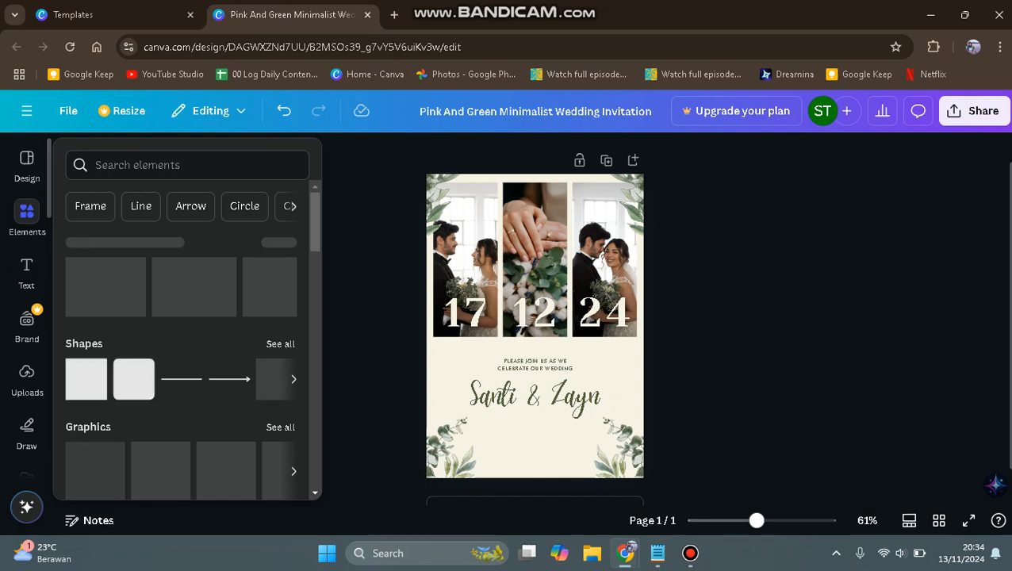
pyautogui.click(27, 214)
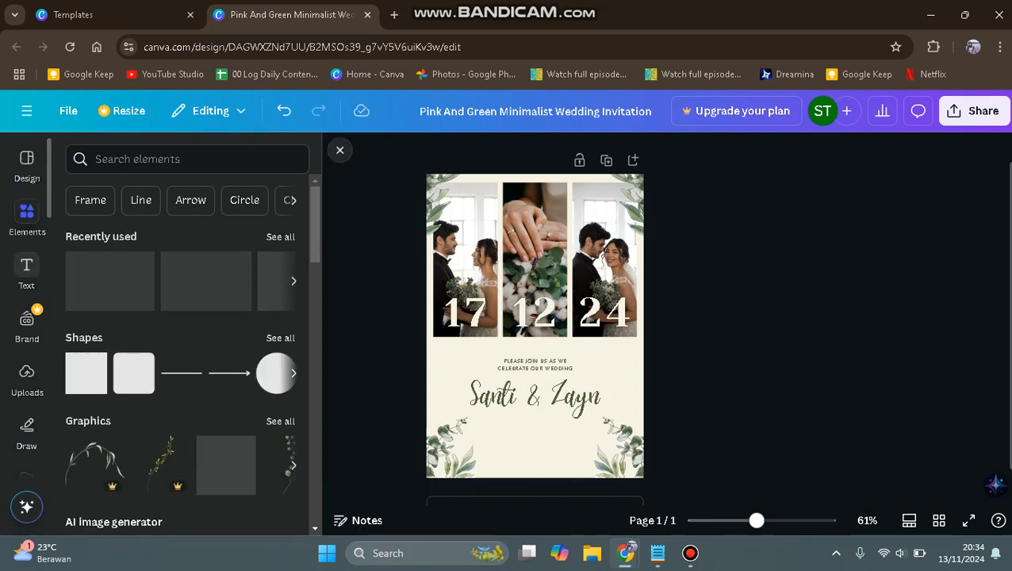
pyautogui.click(187, 160)
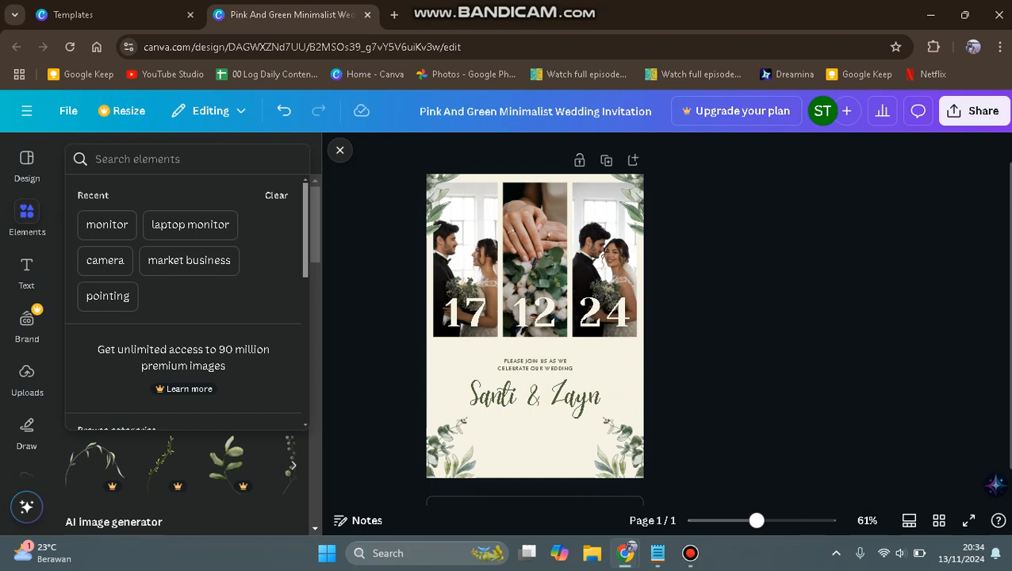
pyautogui.write('brid')
pyautogui.press('BackSpace')
pyautogui.press('BackSpace')
pyautogui.press('BackSpace')
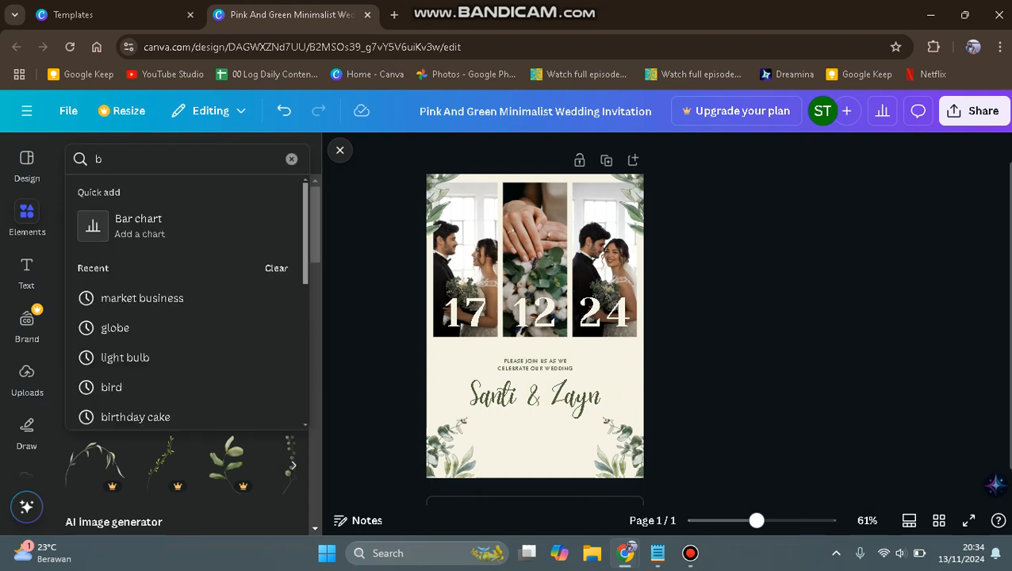
pyautogui.write('ride')
pyautogui.press('Return')
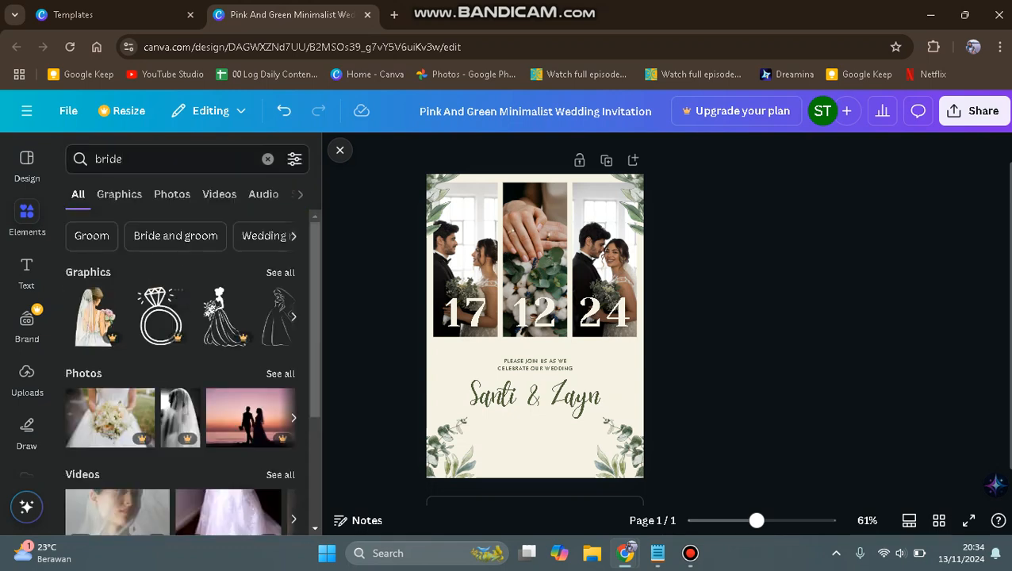
pyautogui.click(172, 196)
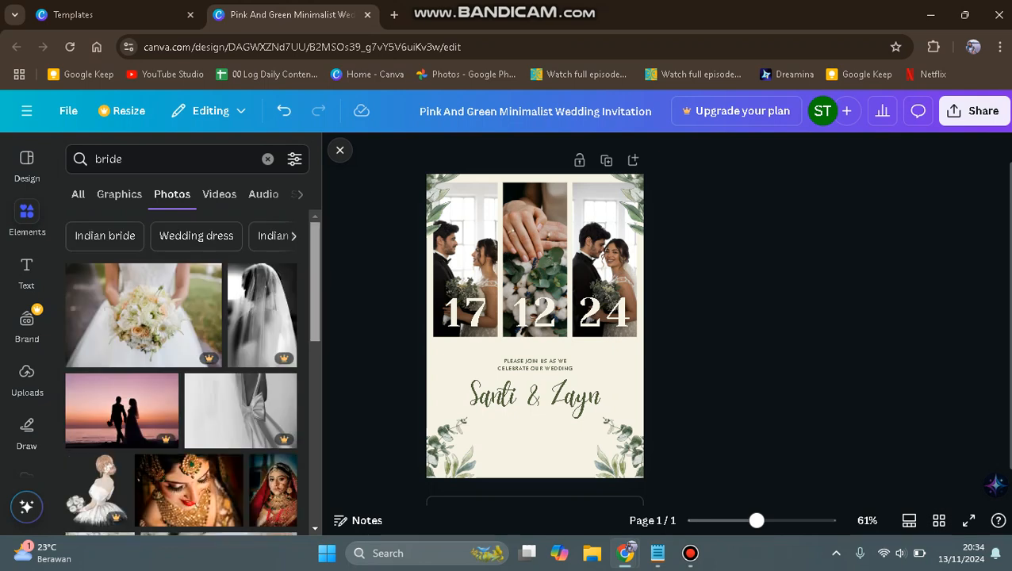
# Add the photo of the bride seen from behind among blossoms and shift it toward the page's lower right.
pyautogui.scroll(-3, 181, 373)
pyautogui.scroll(-2, 181, 373)
pyautogui.scroll(-1, 100, 373)
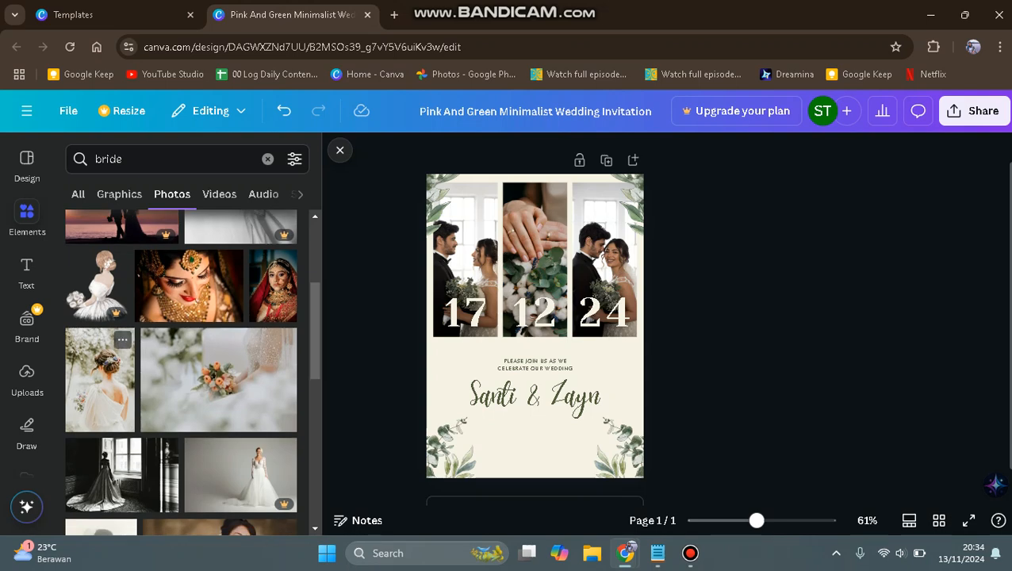
pyautogui.click(100, 380)
pyautogui.moveTo(536, 333); pyautogui.dragTo(573, 372)
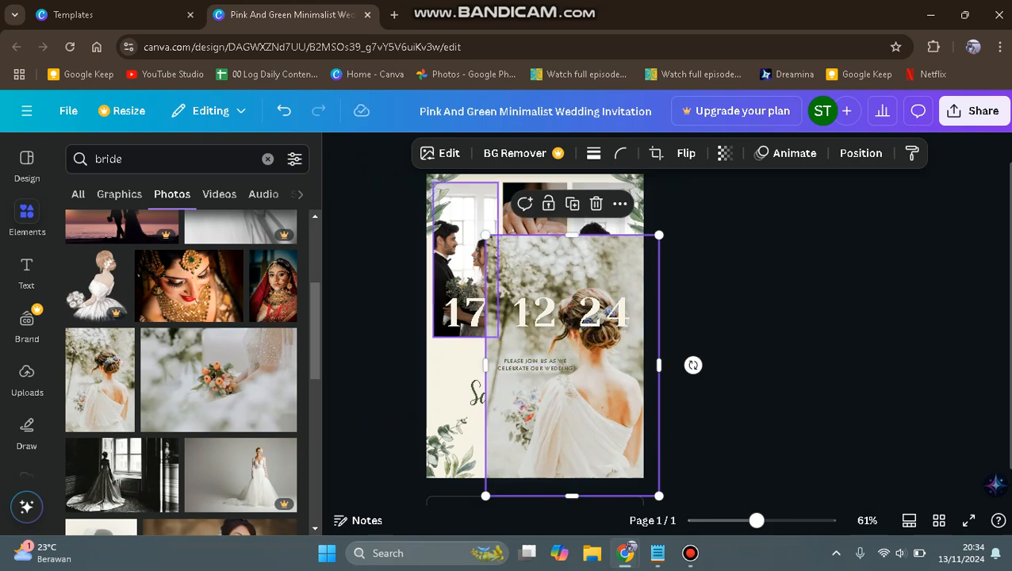
# Delete the couple photo behind the 17 and select the added bride photo.
pyautogui.click(461, 252)
pyautogui.press('Delete')
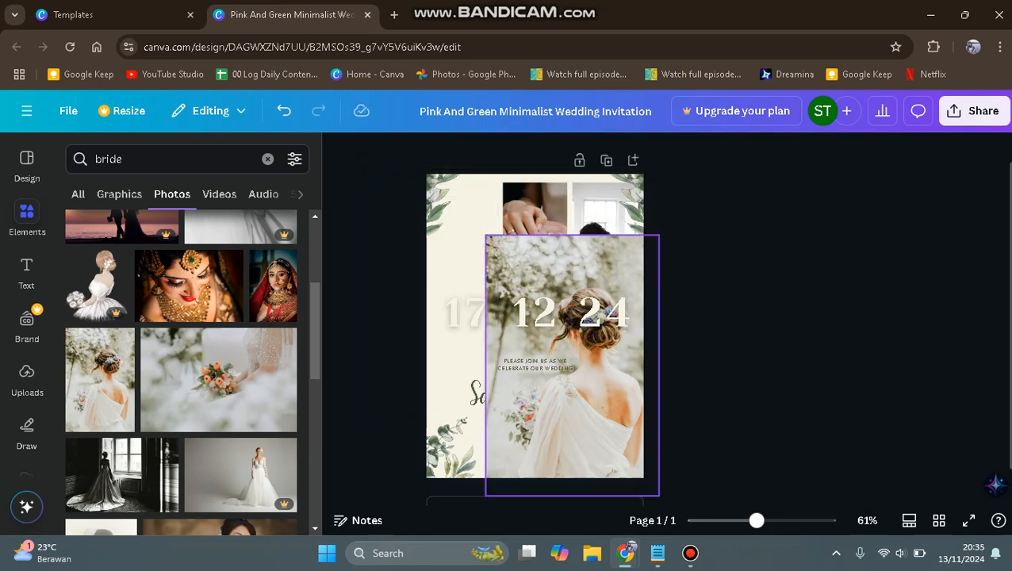
pyautogui.click(572, 373)
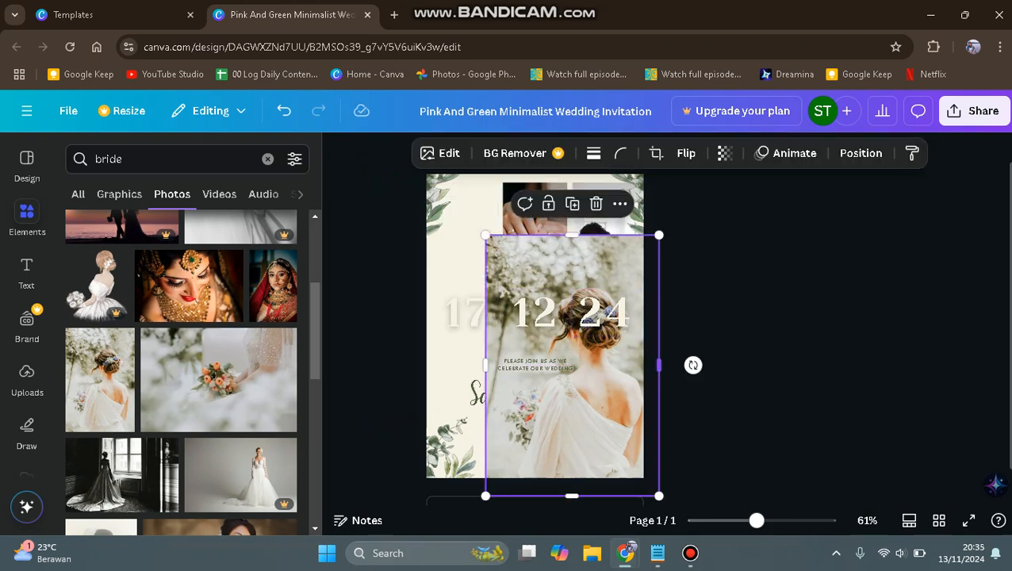
# Move, shrink and crop the bride photo so it fills the narrow photo column behind the 17.
pyautogui.moveTo(572, 372); pyautogui.dragTo(522, 320)
pyautogui.moveTo(609, 443); pyautogui.dragTo(538, 337)
pyautogui.moveTo(539, 259); pyautogui.dragTo(527, 260)
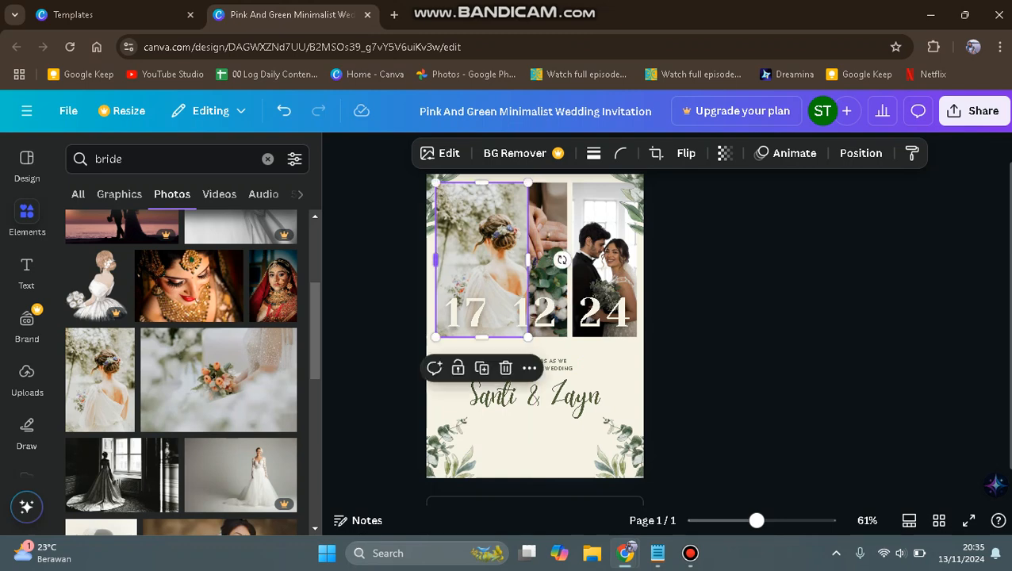
pyautogui.moveTo(436, 259); pyautogui.dragTo(464, 254)
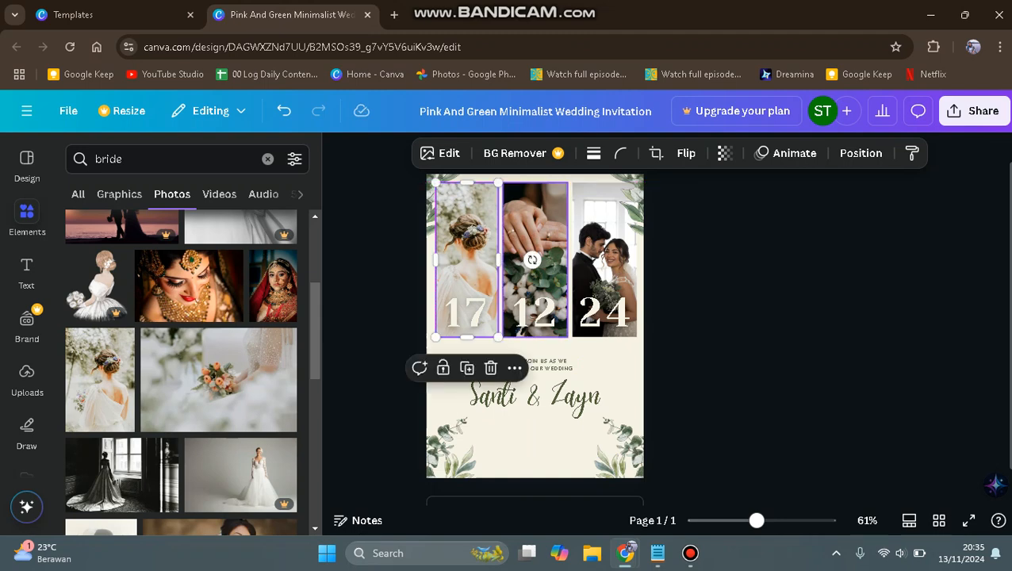
# Search the photos for "groom" and add the close-up of a man in a dark suit holding his jacket with a white boutonniere.
pyautogui.doubleClick(126, 159)
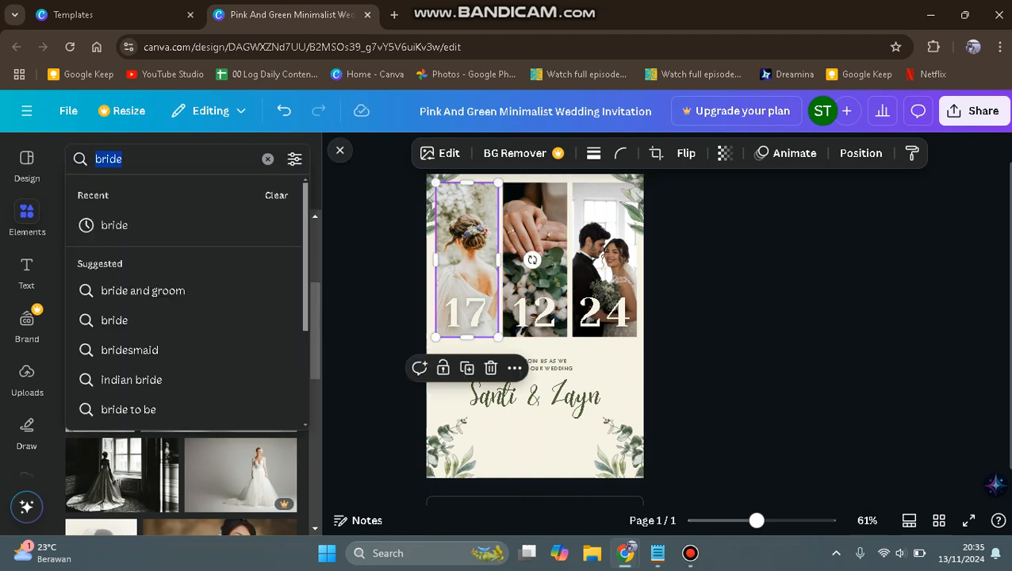
pyautogui.write('groom')
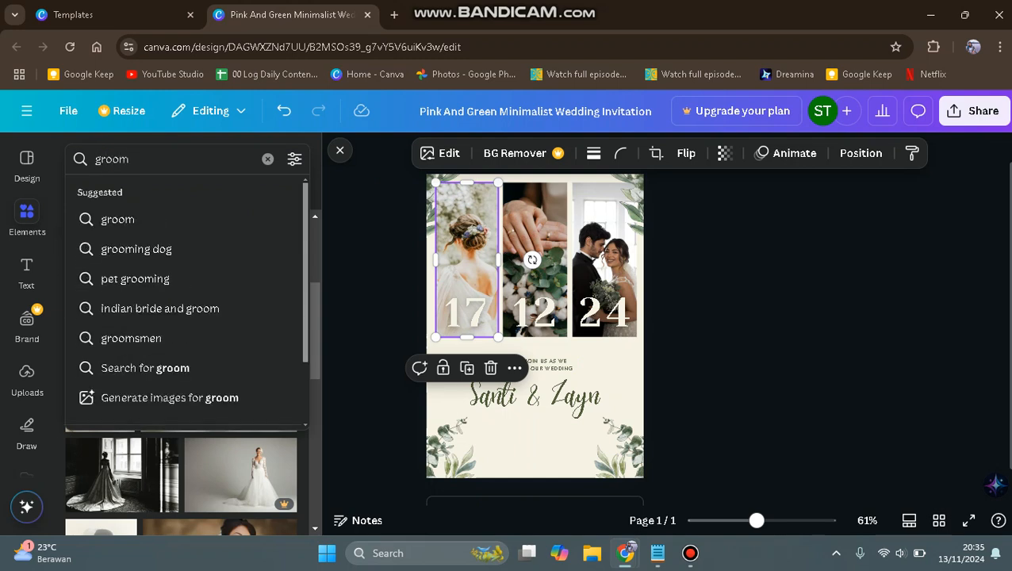
pyautogui.press('Return')
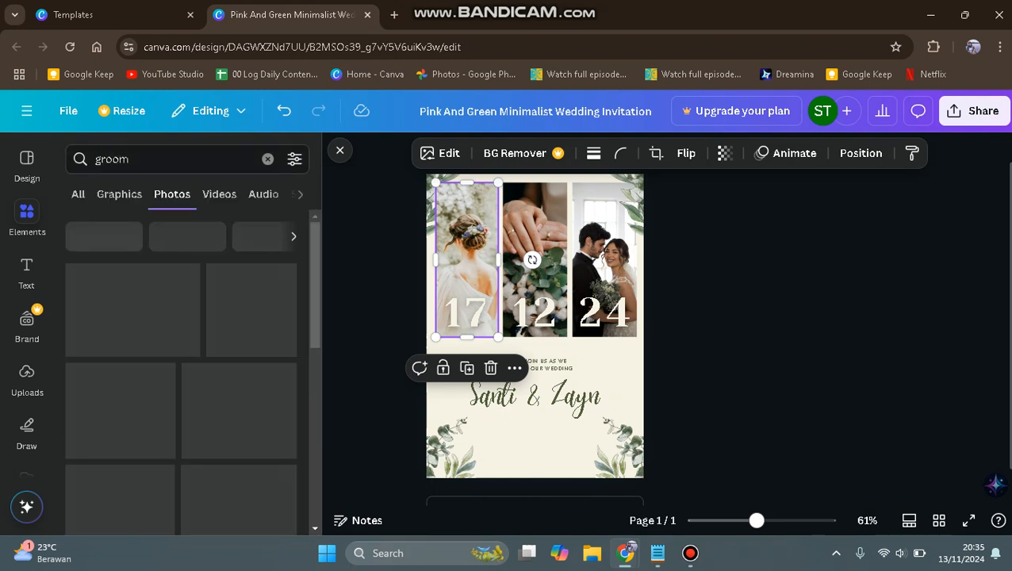
pyautogui.scroll(-3, 181, 373)
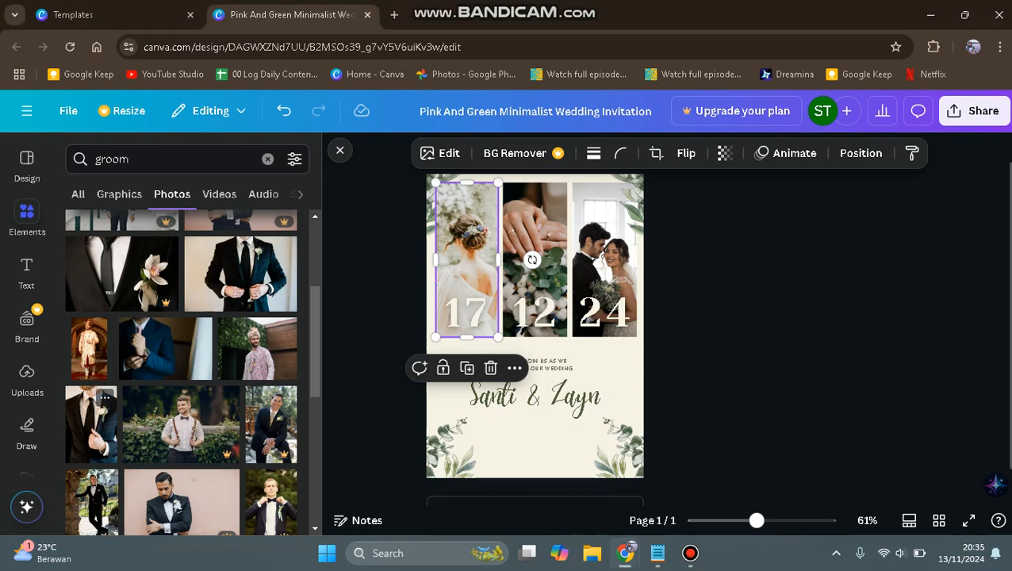
pyautogui.click(91, 425)
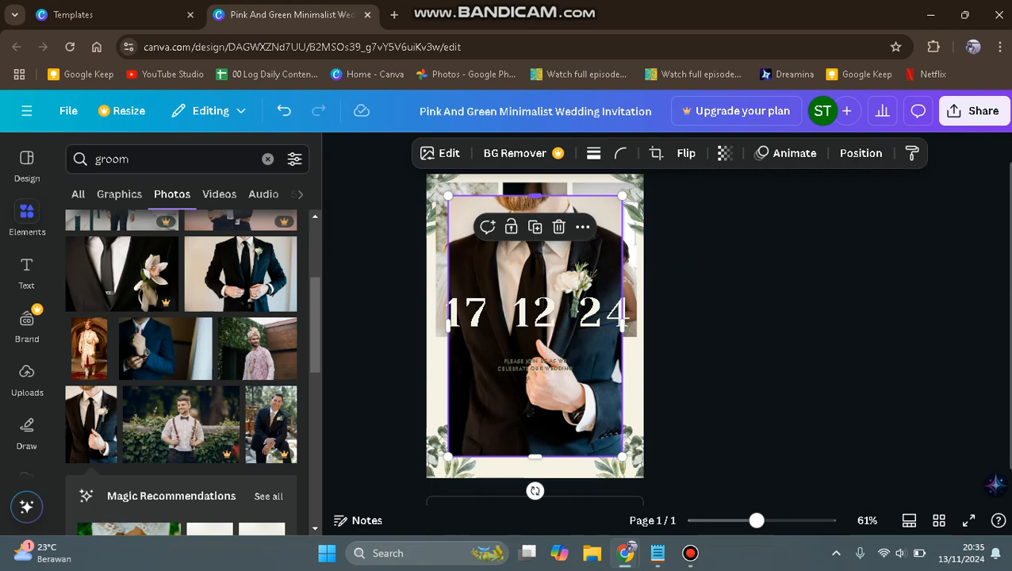
# Delete the couple photo behind the 24 and select the added groom photo.
pyautogui.click(629, 209)
pyautogui.press('Delete')
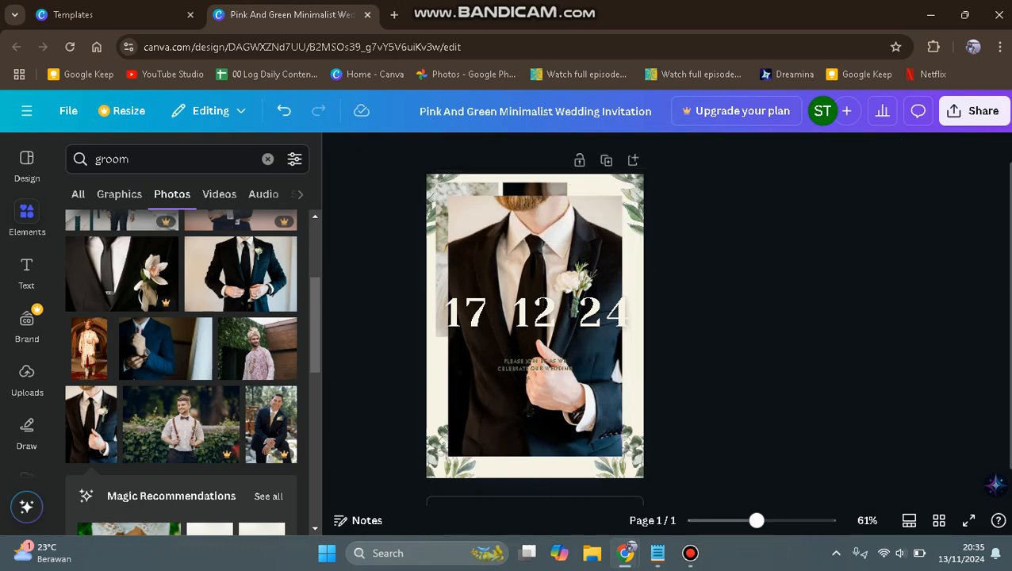
pyautogui.click(548, 274)
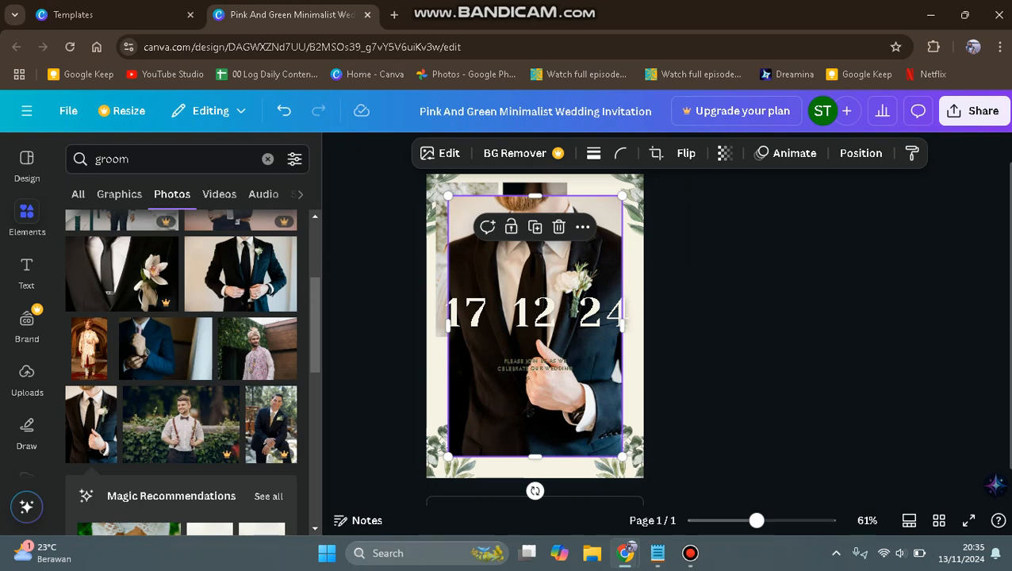
# Move, shrink and crop the groom photo so it fills the photo column behind the 24.
pyautogui.moveTo(549, 288); pyautogui.dragTo(564, 275)
pyautogui.moveTo(463, 445); pyautogui.dragTo(536, 335)
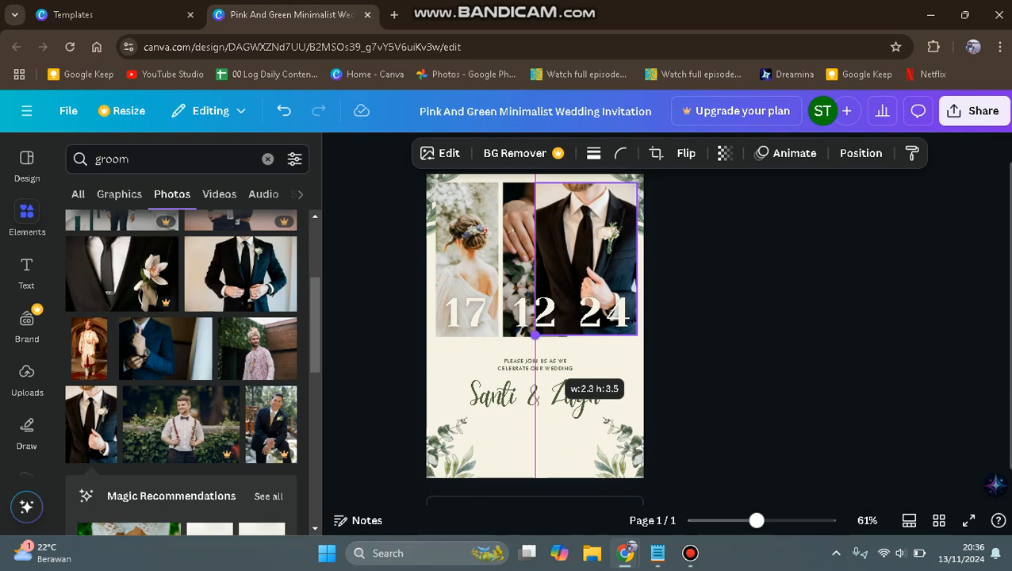
pyautogui.moveTo(536, 335); pyautogui.dragTo(529, 344)
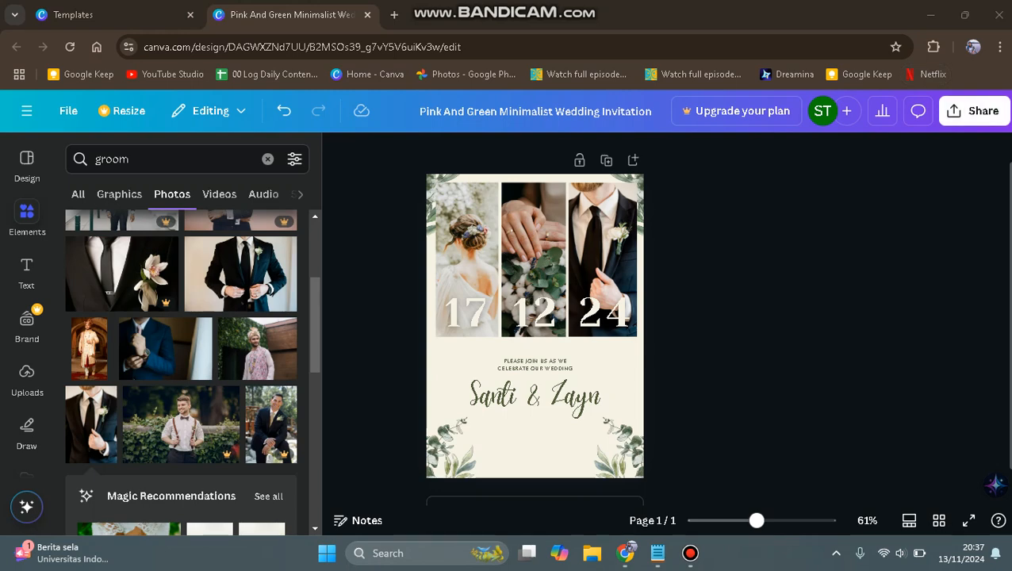
# Open the sharing options for the finished invitation.
pyautogui.click(974, 111)
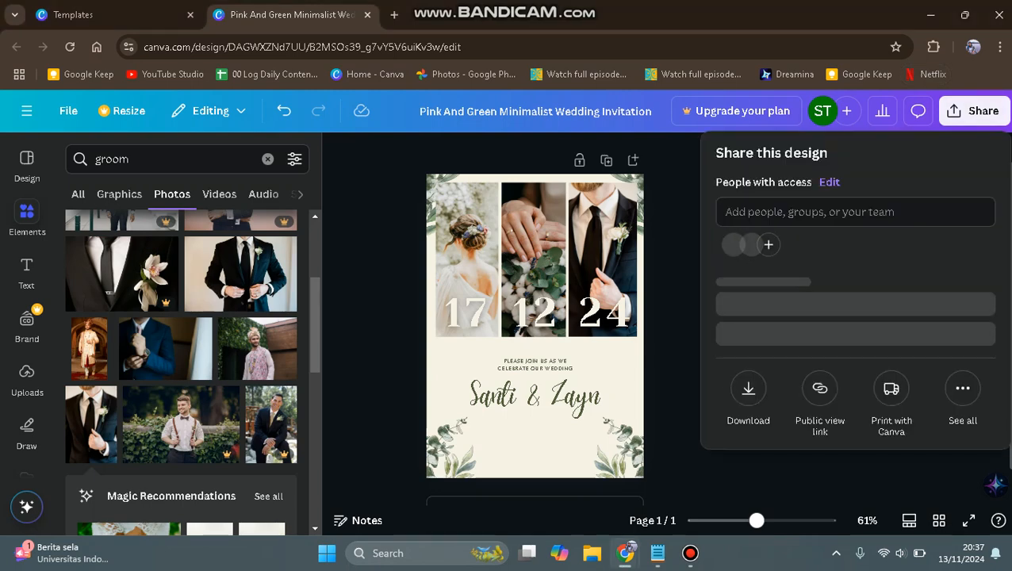